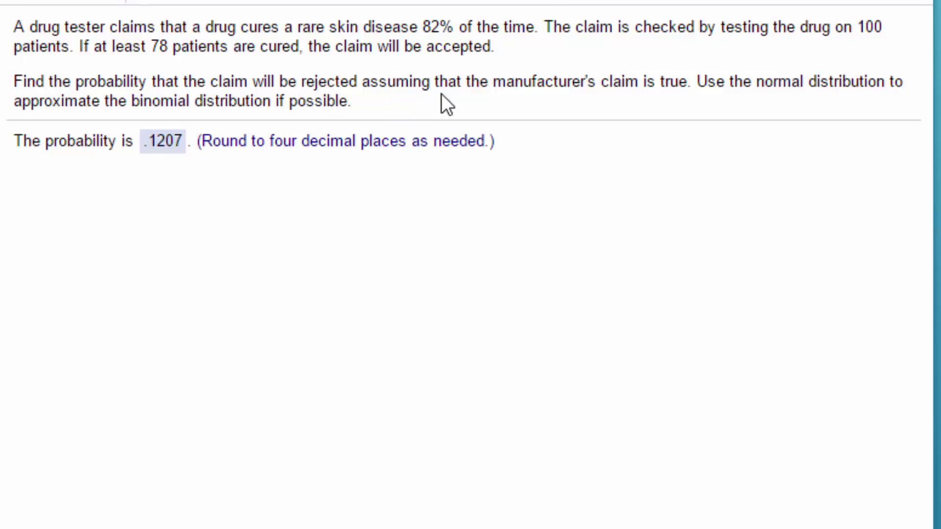
- Open the StatCrunch data table from the quiz question and move it to uncover the question
{"action": "left_click", "coordinate": [796, 2]}
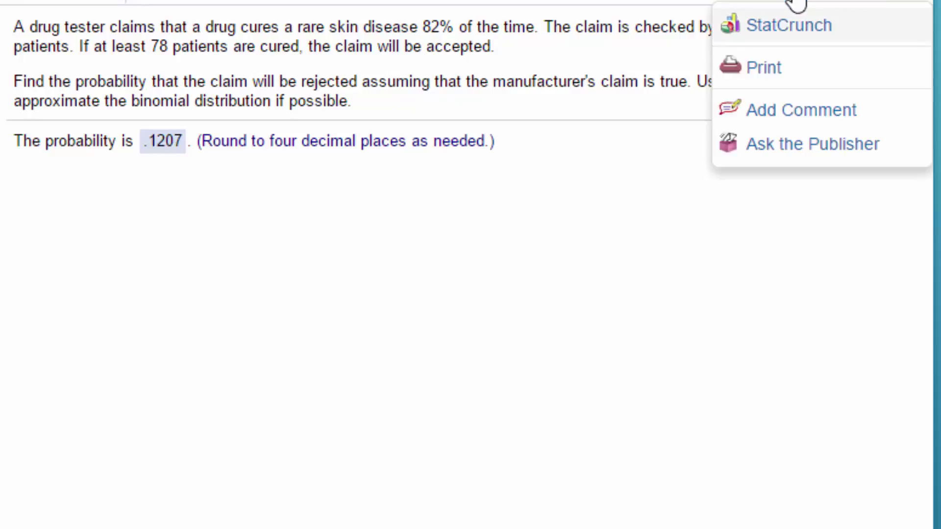
{"action": "left_click", "coordinate": [784, 27]}
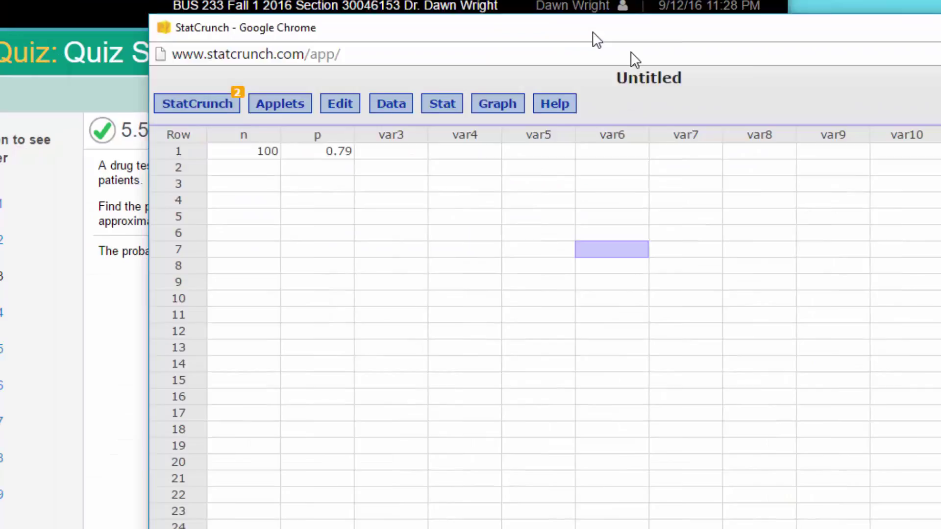
{"action": "left_click_drag", "start_coordinate": [592, 31], "coordinate": [559, 230]}
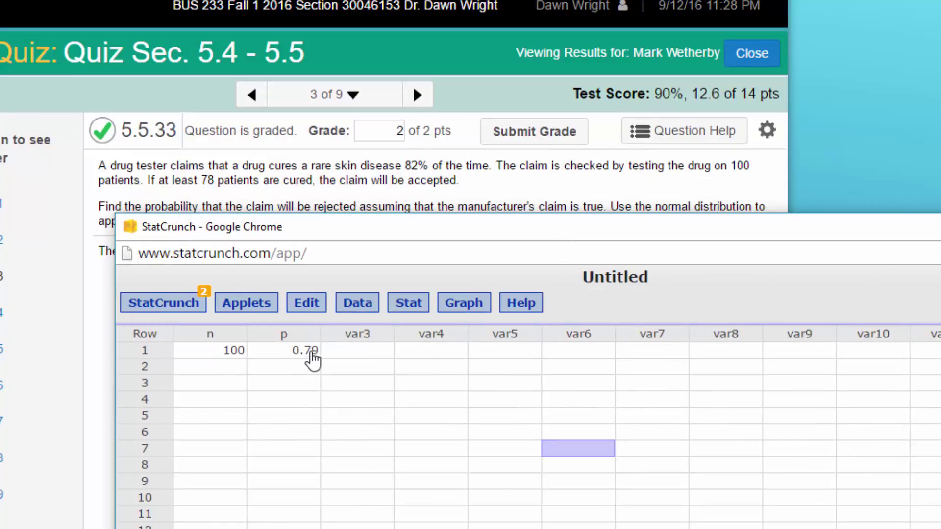
- Change the row 1 p value from 0.79 to 0.78
{"action": "left_click", "coordinate": [314, 350]}
{"action": "key", "text": "BackSpace"}
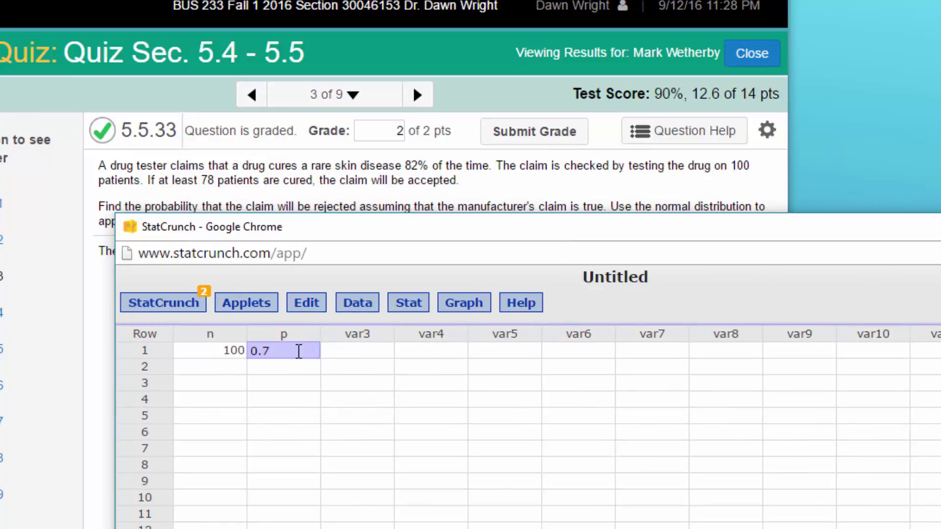
{"action": "type", "text": "8"}
{"action": "left_click", "coordinate": [325, 401]}
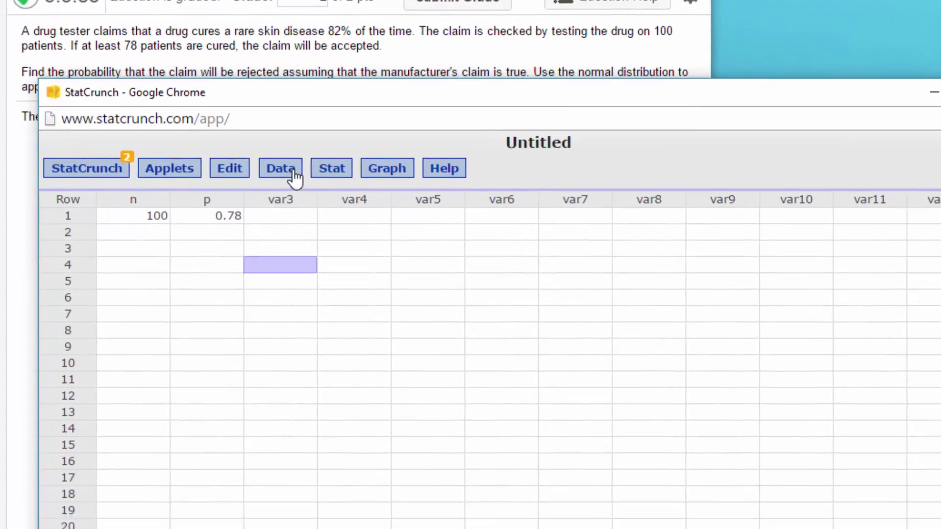
- Open Data > Compute > Multiple Expressions and bring the dialog into full view
{"action": "left_click", "coordinate": [369, 306]}
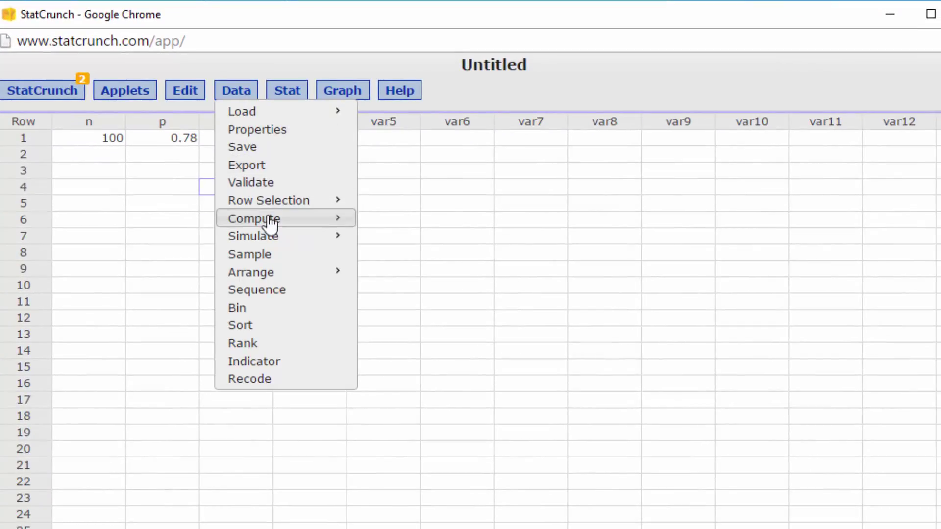
{"action": "mouse_move", "coordinate": [269, 220]}
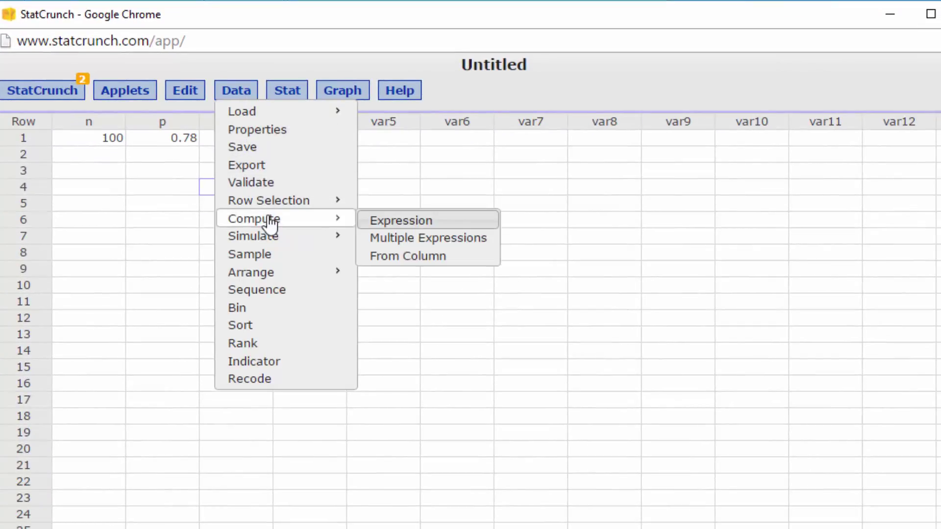
{"action": "left_click", "coordinate": [417, 239]}
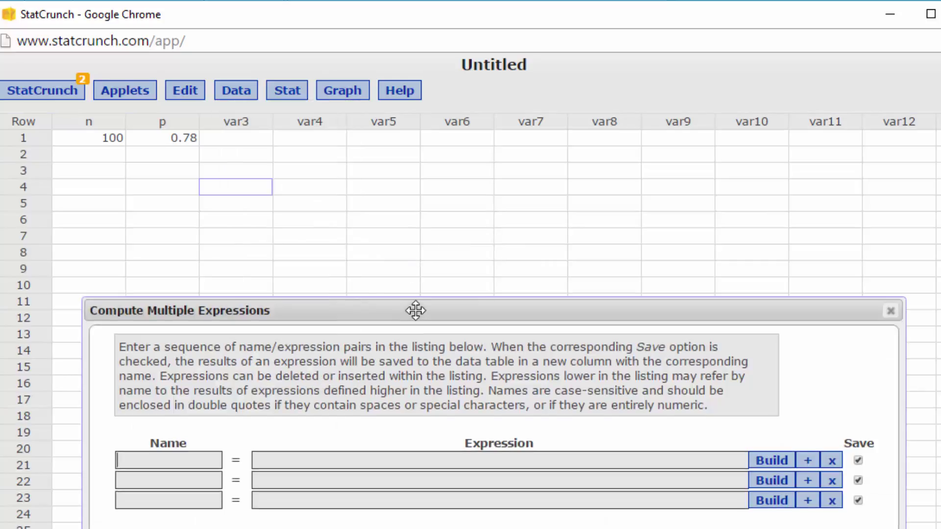
{"action": "left_click_drag", "start_coordinate": [416, 294], "coordinate": [384, 83]}
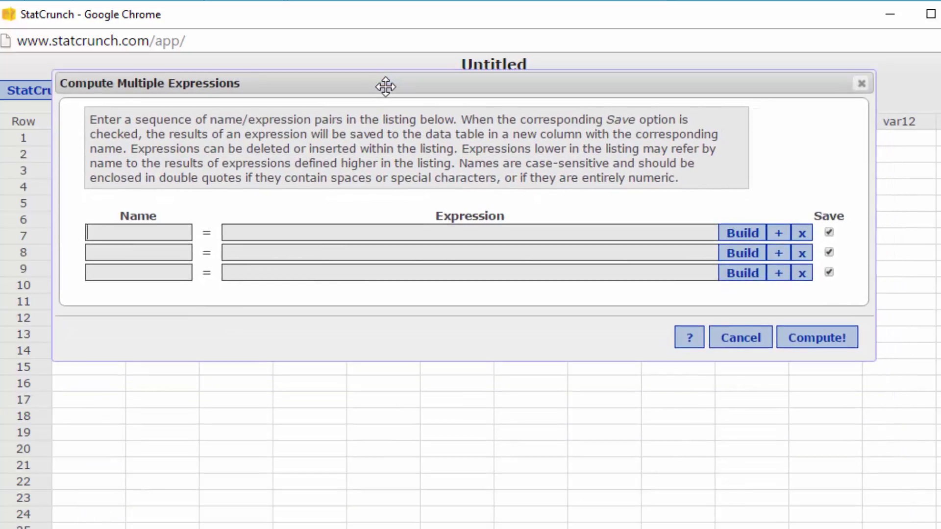
- Name the three new columns n*p, n*q and sqrt(npq)
{"action": "left_click", "coordinate": [138, 234]}
{"action": "type", "text": "n8y"}
{"action": "key", "text": "BackSpace"}
{"action": "key", "text": "BackSpace"}
{"action": "type", "text": "*p"}
{"action": "left_click", "coordinate": [129, 249]}
{"action": "type", "text": "n*q"}
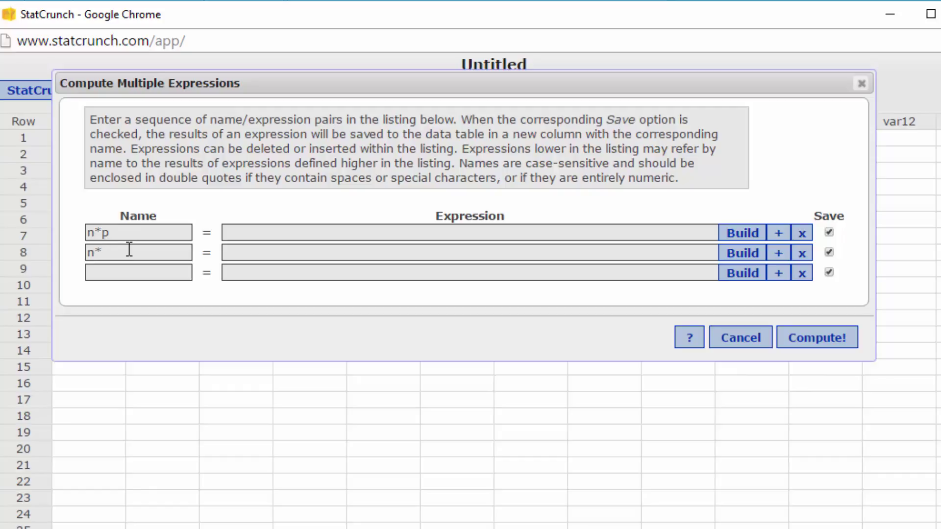
{"action": "left_click", "coordinate": [114, 273]}
{"action": "type", "text": "sqrt(npq)"}
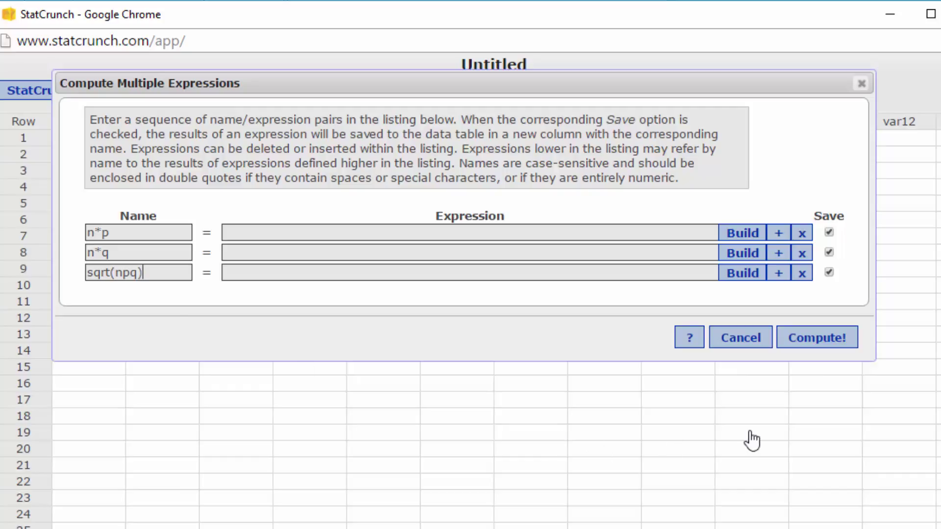
- Build the expression n*p for the n*p column
{"action": "left_click", "coordinate": [747, 238]}
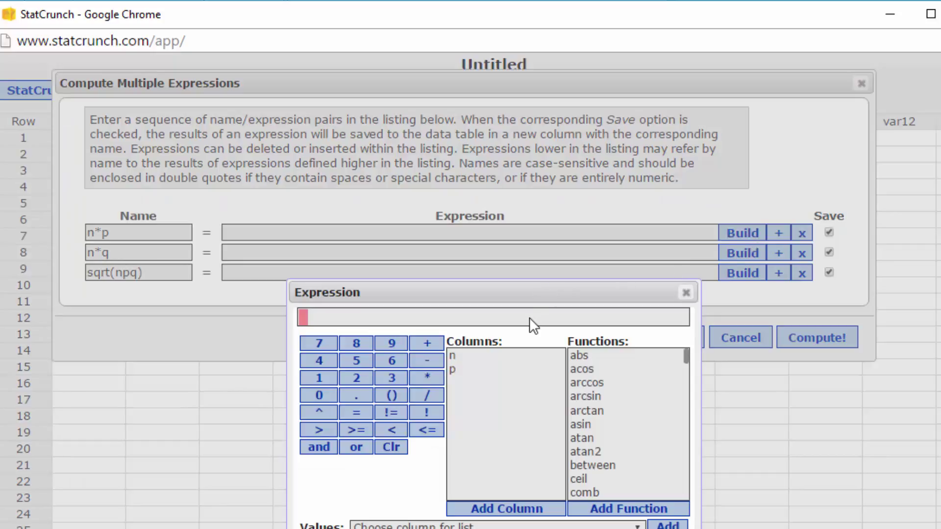
{"action": "left_click_drag", "start_coordinate": [515, 293], "coordinate": [491, 189]}
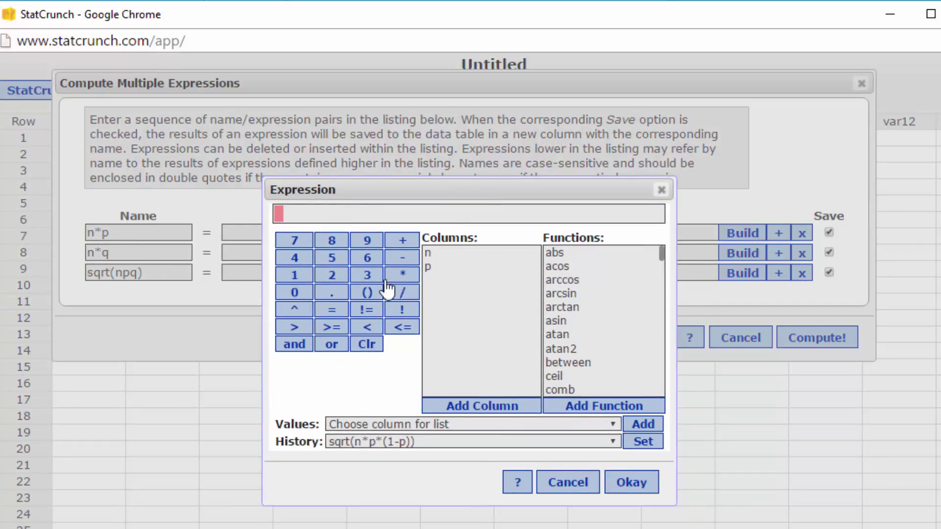
{"action": "left_click", "coordinate": [437, 252]}
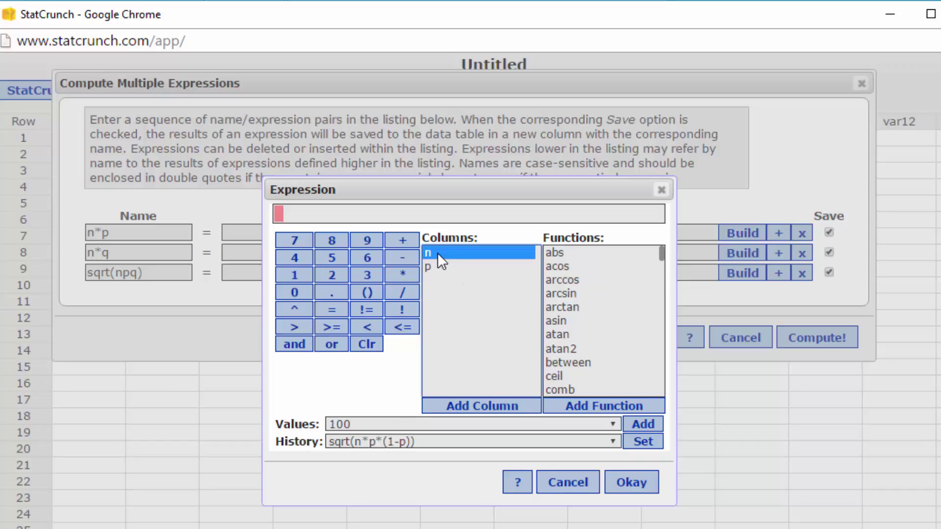
{"action": "double_click", "coordinate": [439, 252]}
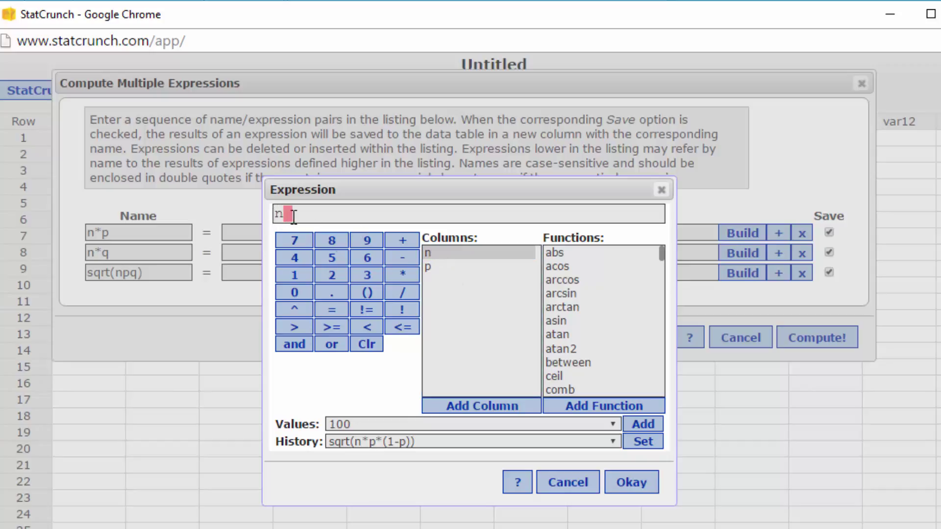
{"action": "double_click", "coordinate": [406, 276]}
{"action": "key", "text": "BackSpace"}
{"action": "double_click", "coordinate": [434, 266]}
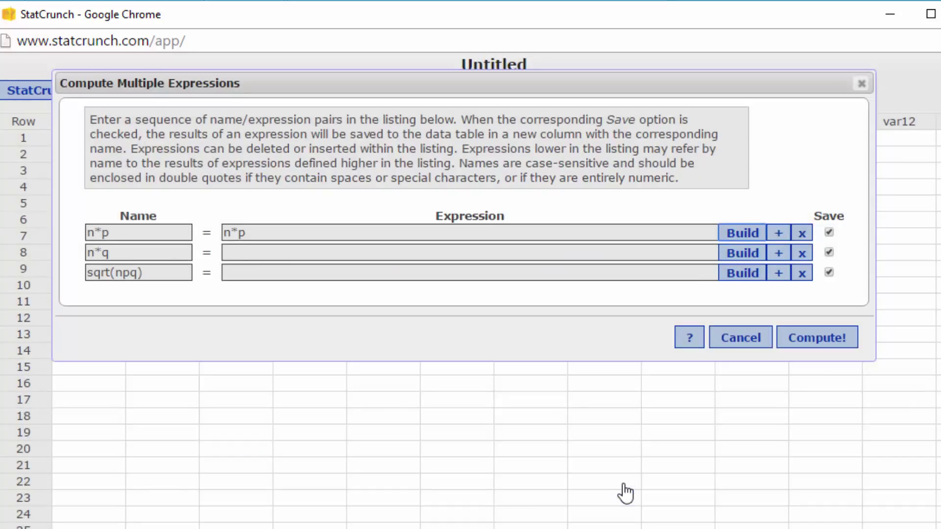
- Build the expression n*(1-p) for the n*q column
{"action": "left_click", "coordinate": [750, 254]}
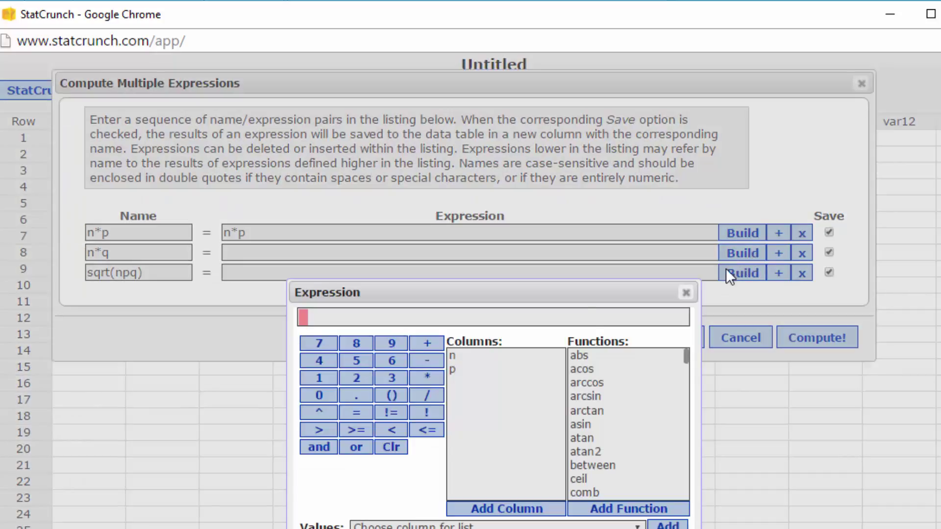
{"action": "left_click", "coordinate": [457, 355]}
{"action": "double_click", "coordinate": [459, 355]}
{"action": "left_click", "coordinate": [427, 379]}
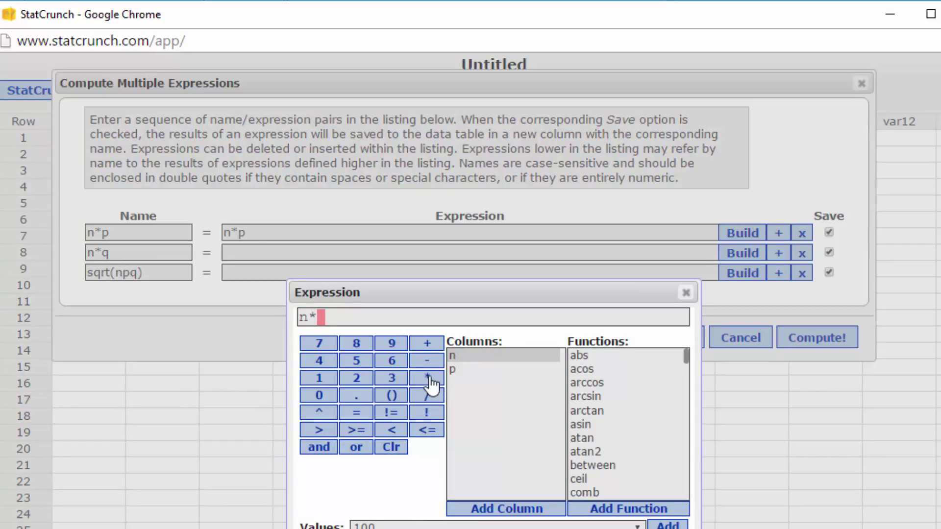
{"action": "left_click", "coordinate": [396, 398]}
{"action": "type", "text": "1-"}
{"action": "double_click", "coordinate": [469, 370]}
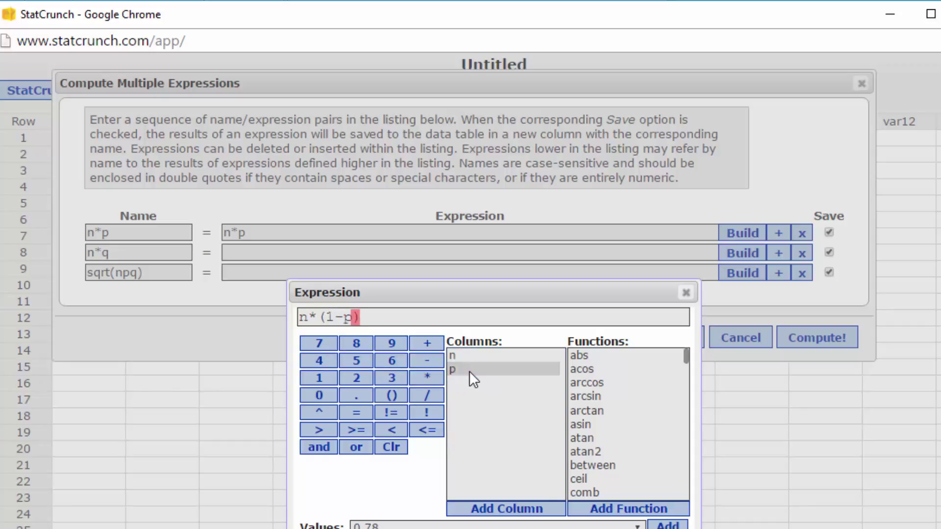
{"action": "key", "text": "Return"}
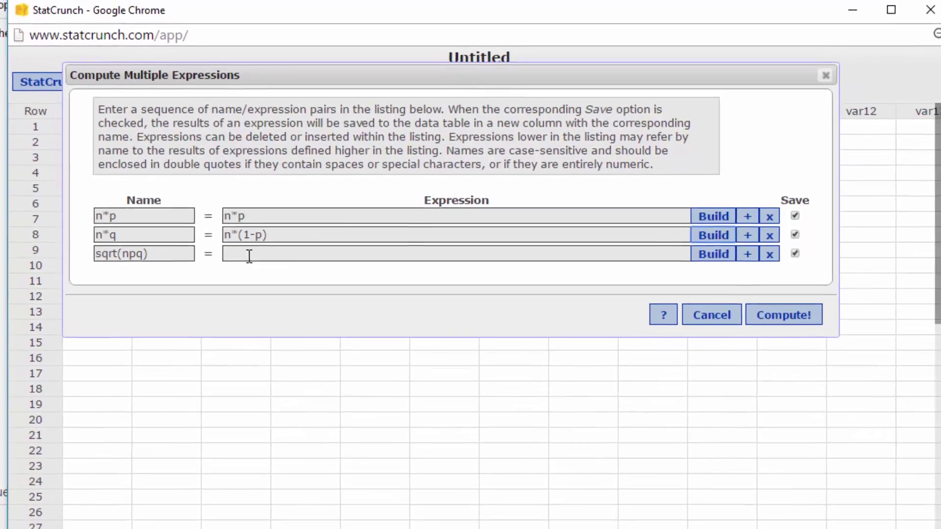
- Start the sqrt(npq) expression by inserting the square root function
{"action": "left_click", "coordinate": [249, 254]}
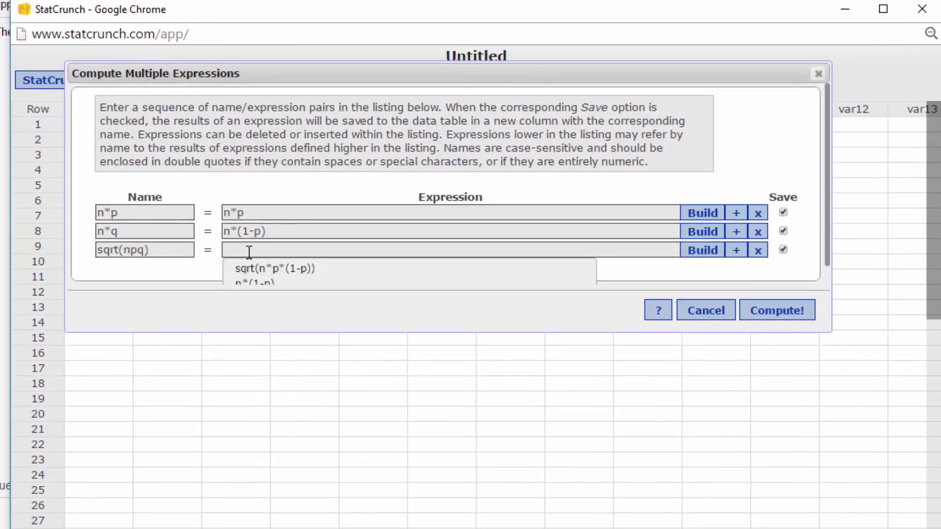
{"action": "left_click", "coordinate": [696, 253]}
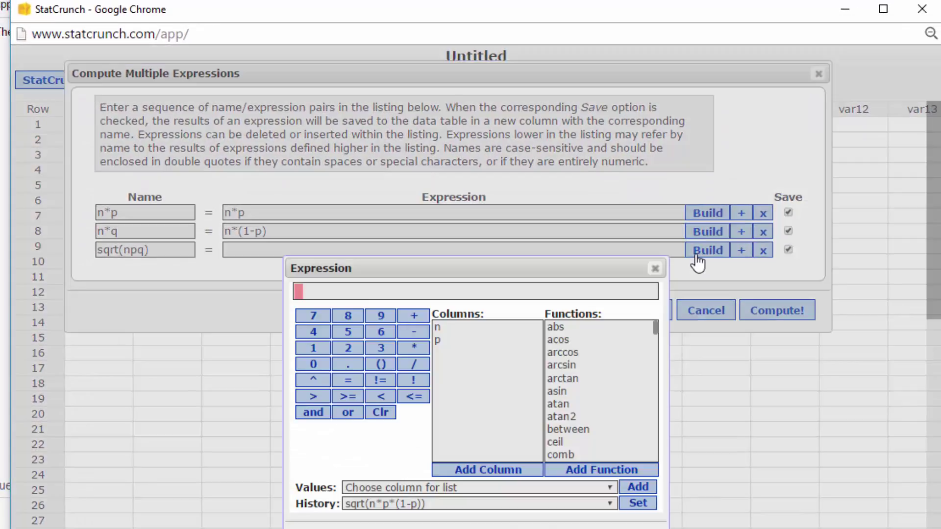
{"action": "left_click", "coordinate": [652, 340]}
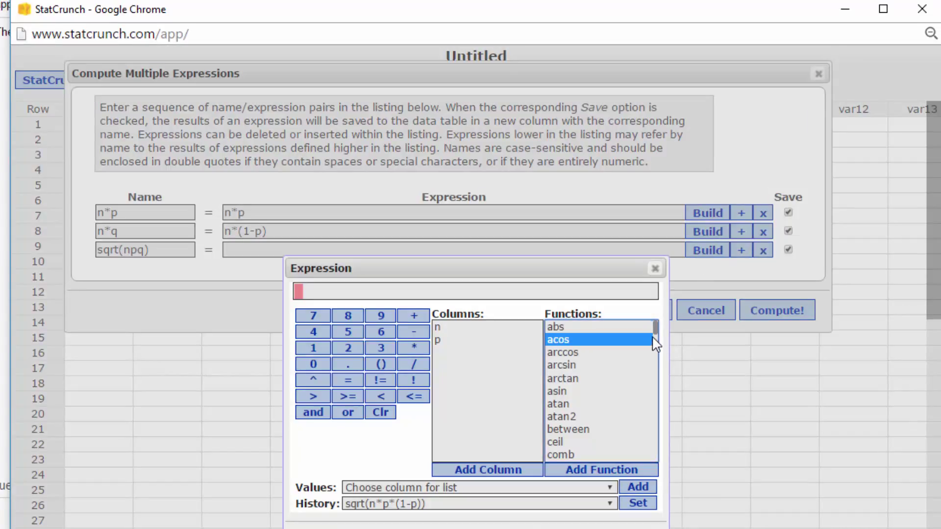
{"action": "left_click_drag", "start_coordinate": [656, 327], "coordinate": [656, 447]}
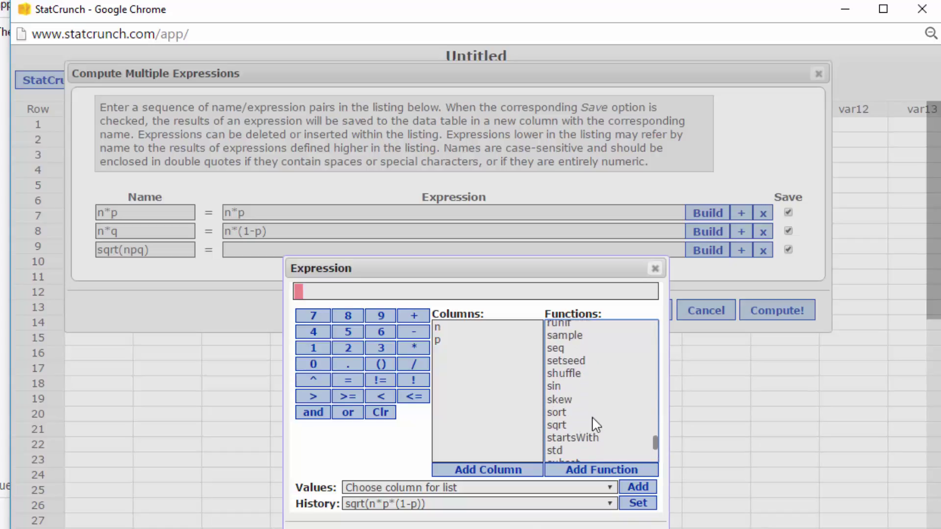
{"action": "double_click", "coordinate": [568, 426]}
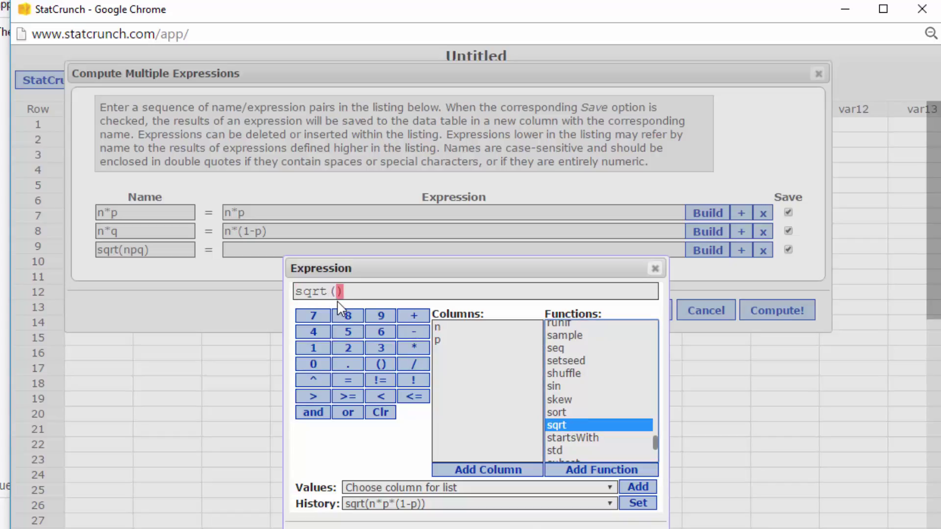
{"action": "left_click", "coordinate": [443, 328]}
{"action": "left_click", "coordinate": [414, 348]}
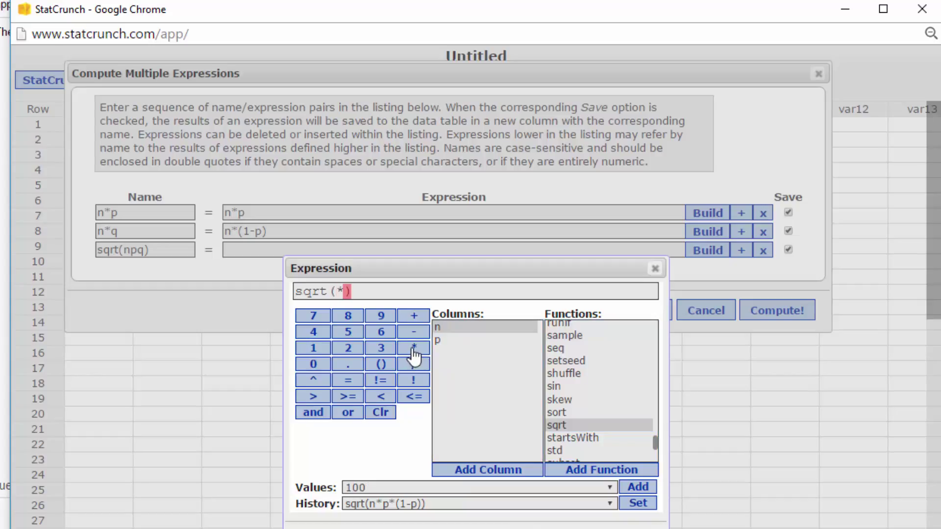
{"action": "double_click", "coordinate": [438, 342]}
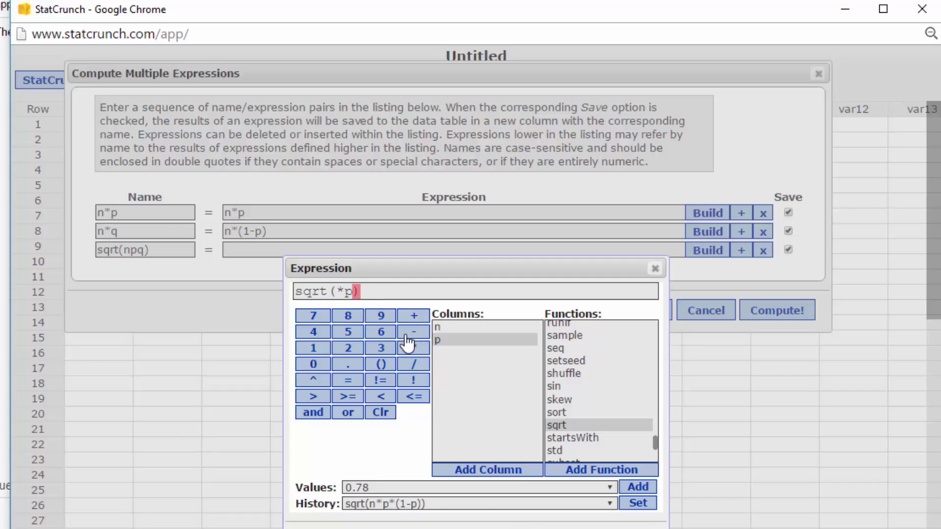
{"action": "key", "text": "BackSpace"}
{"action": "key", "text": "BackSpace"}
- Complete sqrt(n*p*(1-p)) and compute the n*p, n*q and sqrt(npq) columns
{"action": "double_click", "coordinate": [447, 327]}
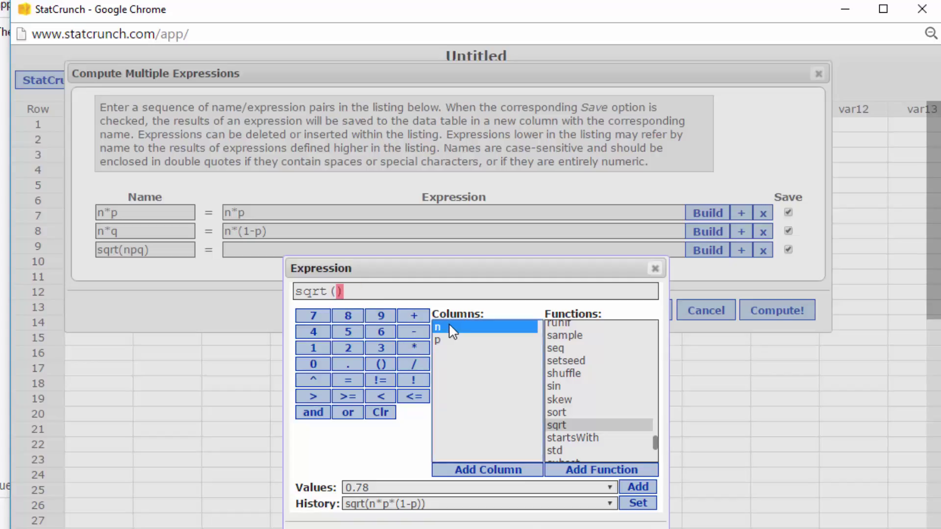
{"action": "left_click", "coordinate": [414, 349]}
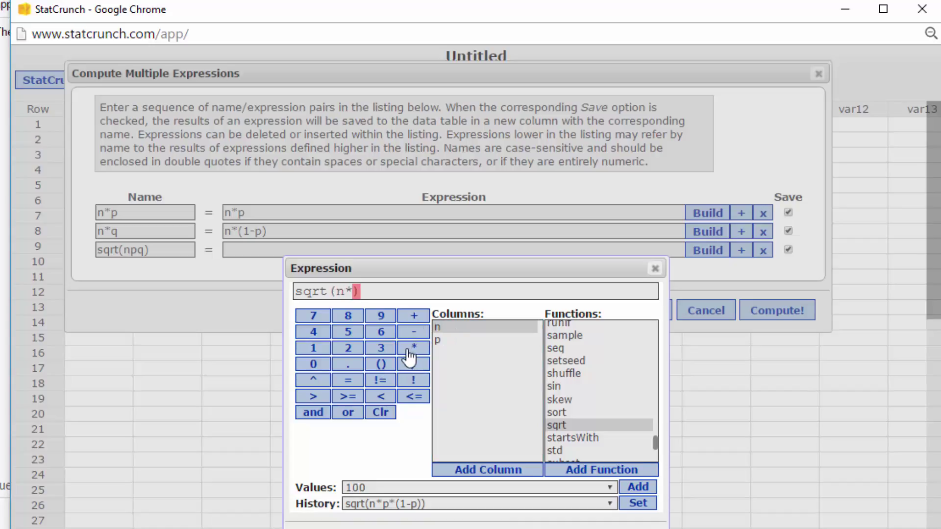
{"action": "double_click", "coordinate": [452, 342]}
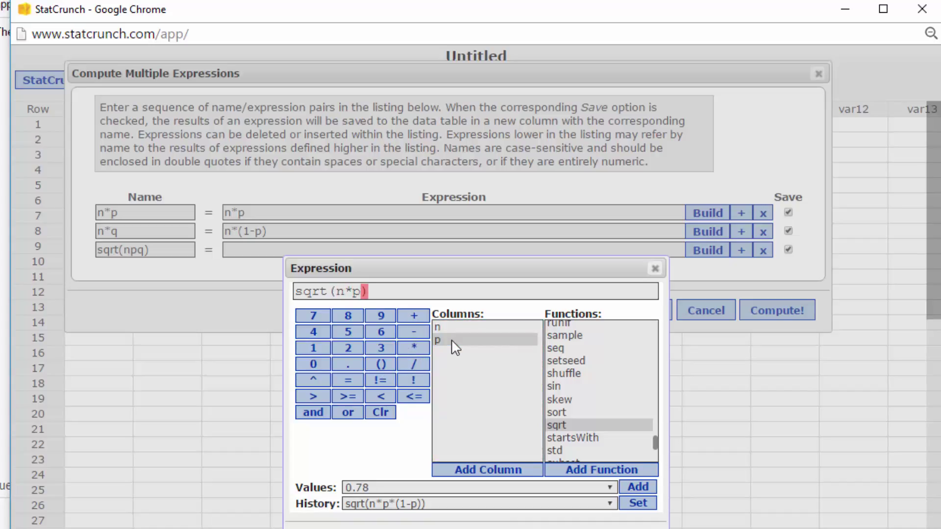
{"action": "left_click", "coordinate": [413, 350]}
{"action": "left_click", "coordinate": [384, 368]}
{"action": "type", "text": "1-"}
{"action": "double_click", "coordinate": [462, 343]}
{"action": "key", "text": "Return"}
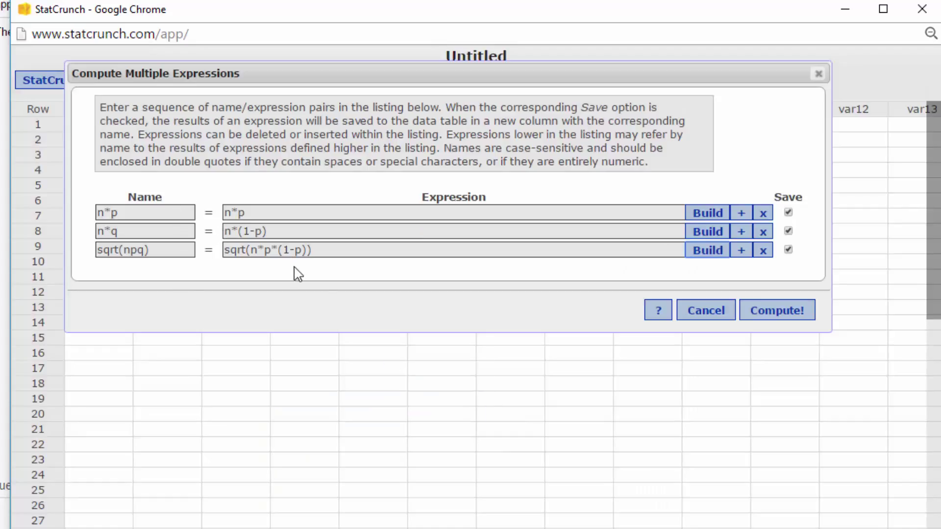
{"action": "left_click", "coordinate": [769, 314]}
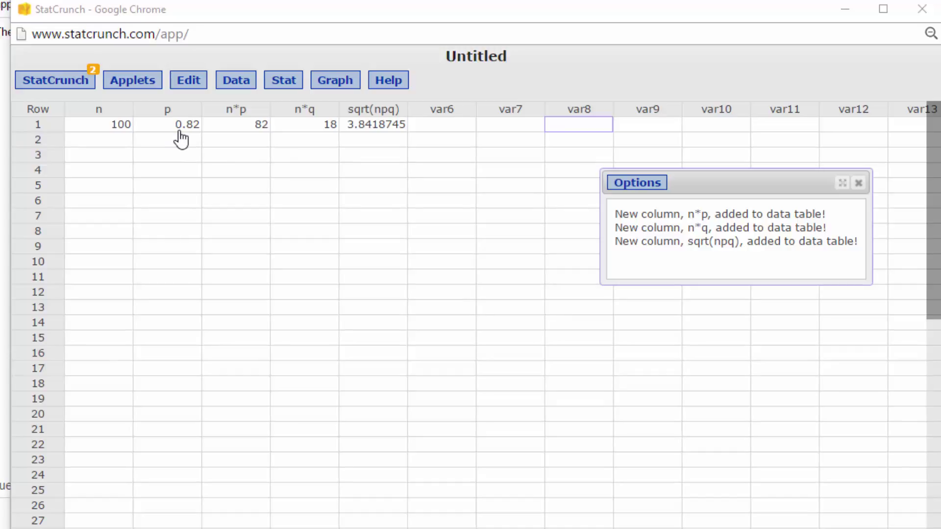
- Reopen the expression settings, cancel without changes, and move StatCrunch to reveal the problem
{"action": "left_click", "coordinate": [637, 184]}
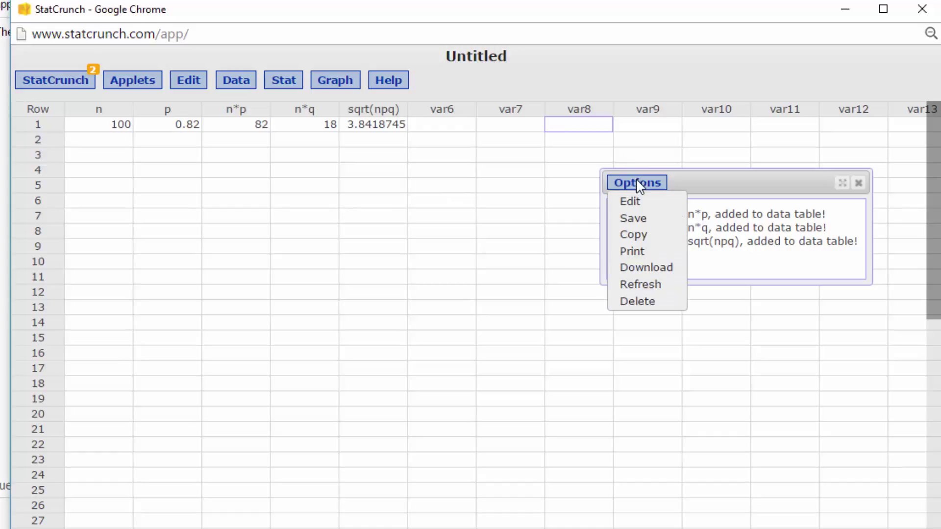
{"action": "left_click", "coordinate": [637, 206]}
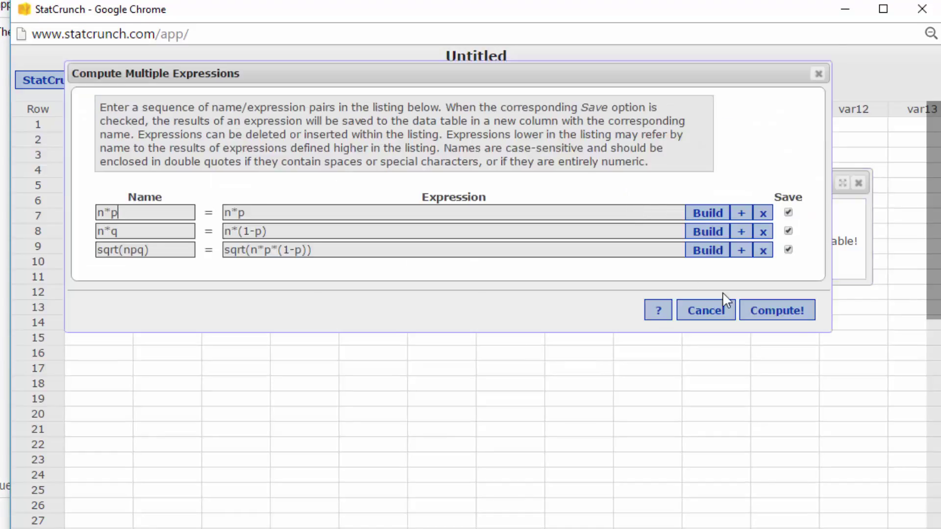
{"action": "left_click", "coordinate": [705, 311]}
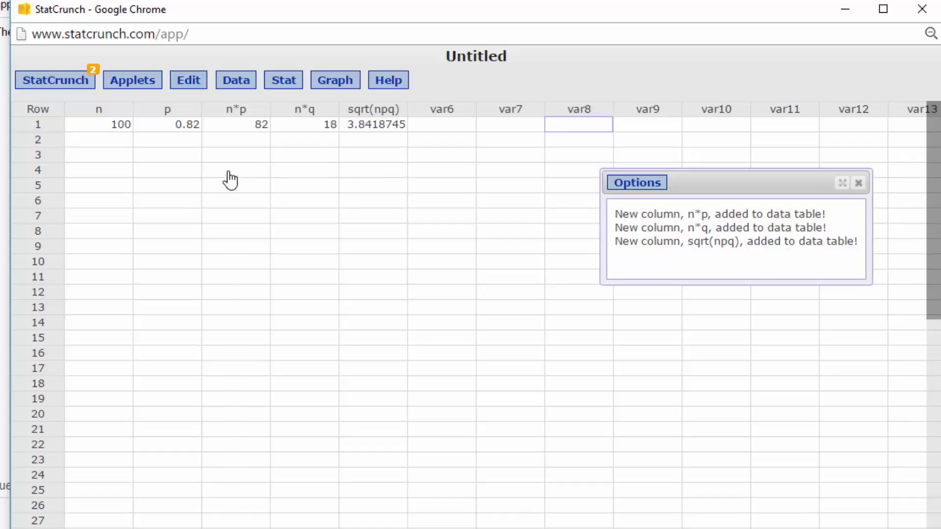
{"action": "left_click_drag", "start_coordinate": [304, 10], "coordinate": [281, 94]}
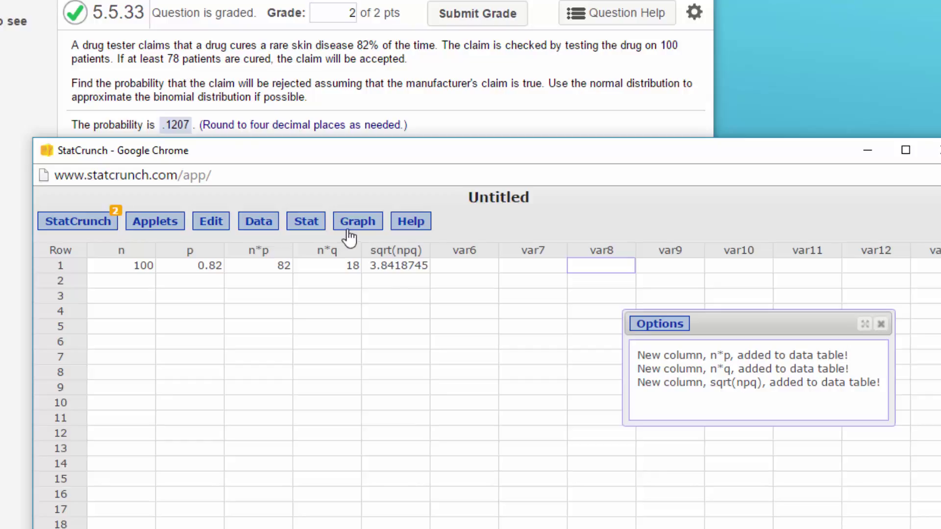
- Open the Normal distribution calculator from Stat > Calculators
{"action": "left_click", "coordinate": [308, 221]}
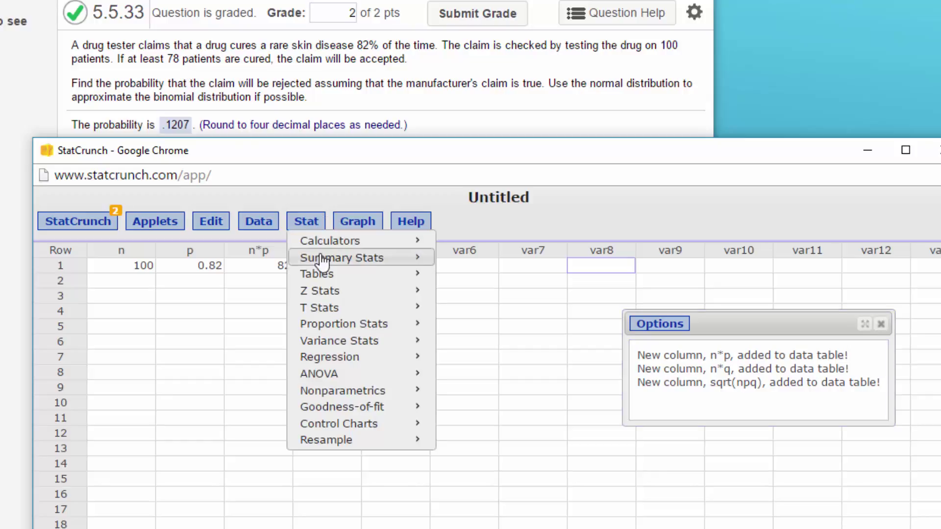
{"action": "mouse_move", "coordinate": [327, 245]}
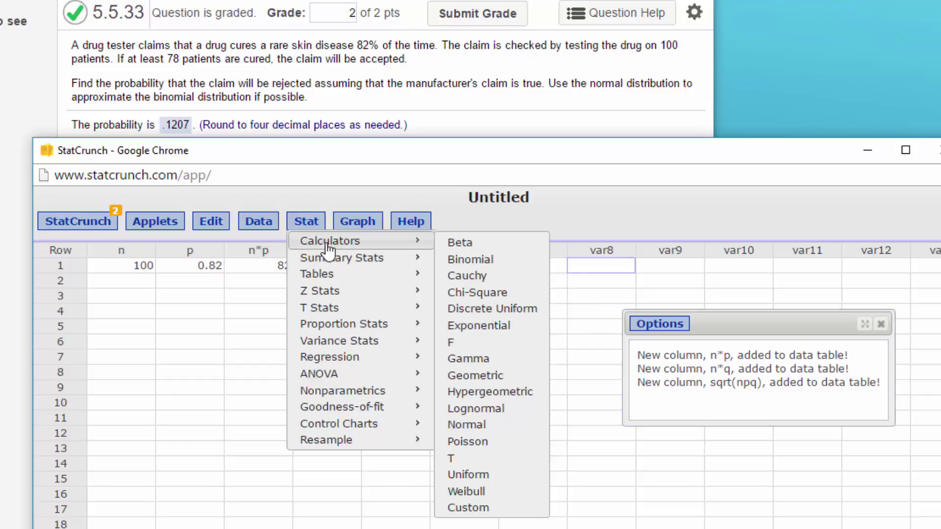
{"action": "left_click", "coordinate": [515, 426]}
{"action": "left_click_drag", "start_coordinate": [702, 334], "coordinate": [692, 195]}
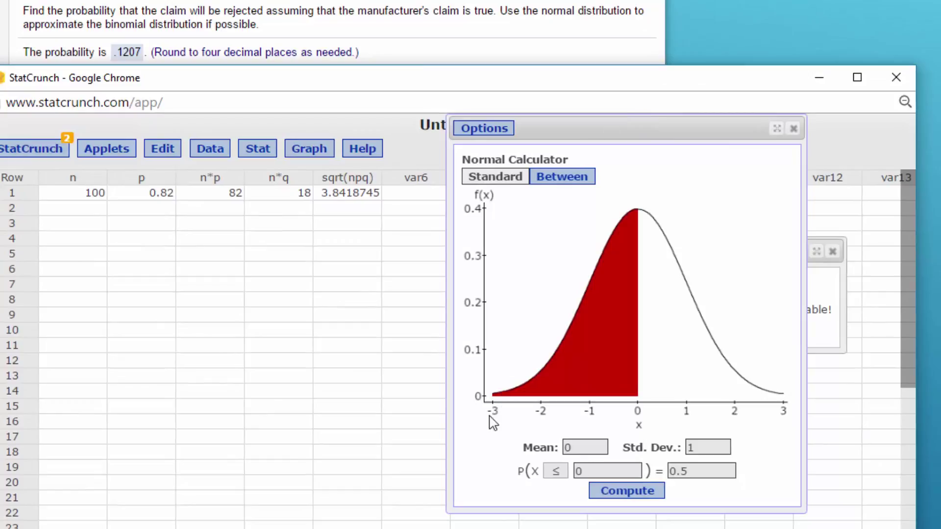
- Compute P(X ≤ 78) with mean 82 and standard deviation 3.8418745
{"action": "left_click", "coordinate": [591, 447]}
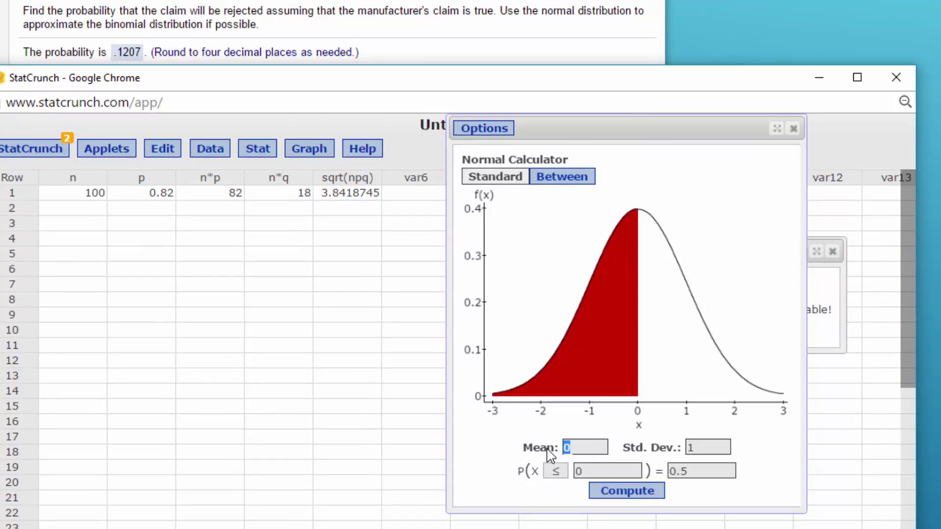
{"action": "type", "text": "82"}
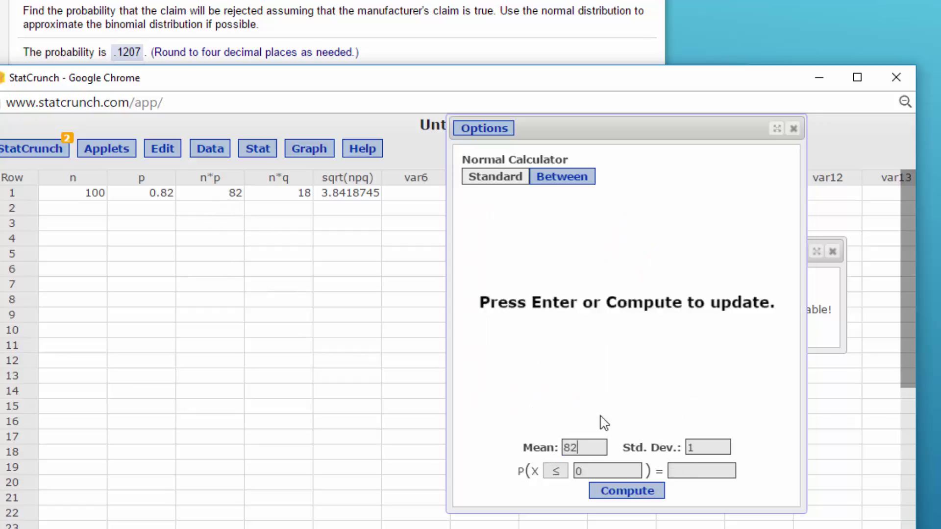
{"action": "left_click", "coordinate": [704, 451]}
{"action": "type", "text": "3."}
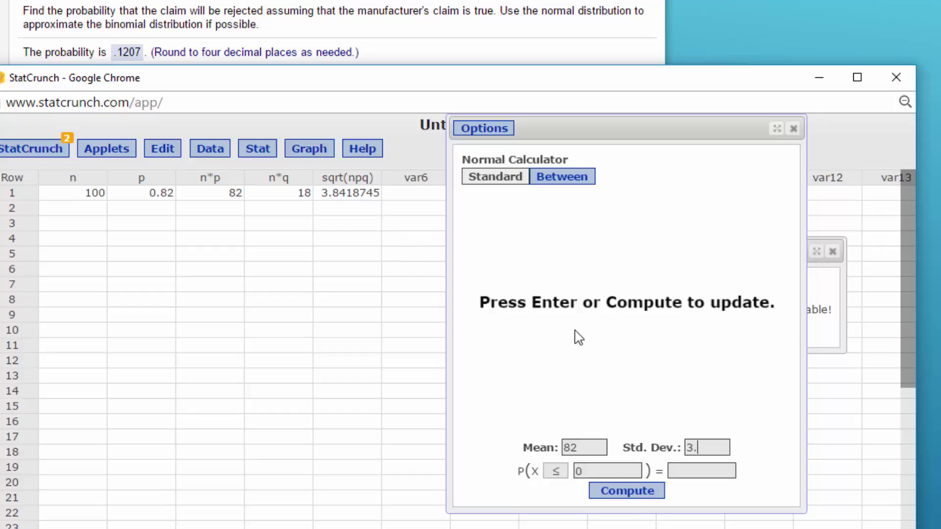
{"action": "type", "text": "84"}
{"action": "type", "text": "18"}
{"action": "type", "text": "7"}
{"action": "type", "text": "45"}
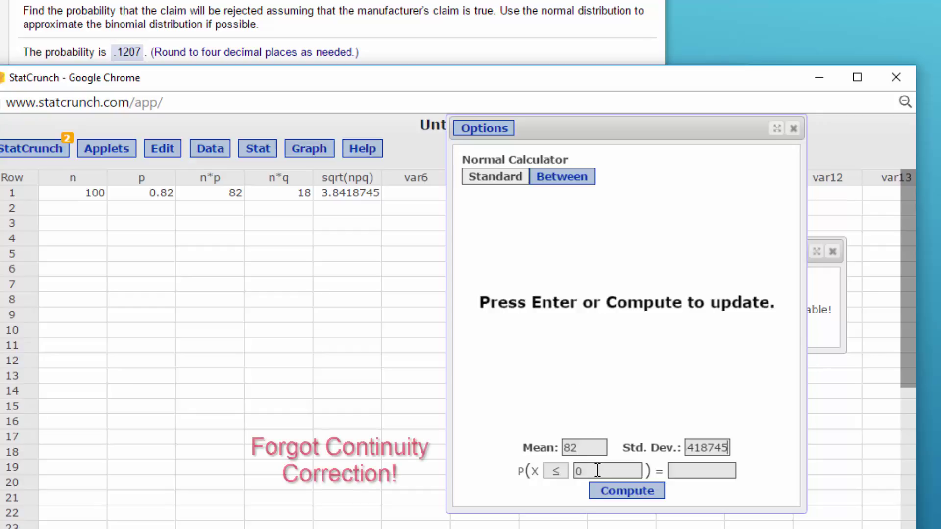
{"action": "double_click", "coordinate": [575, 471]}
{"action": "type", "text": "78"}
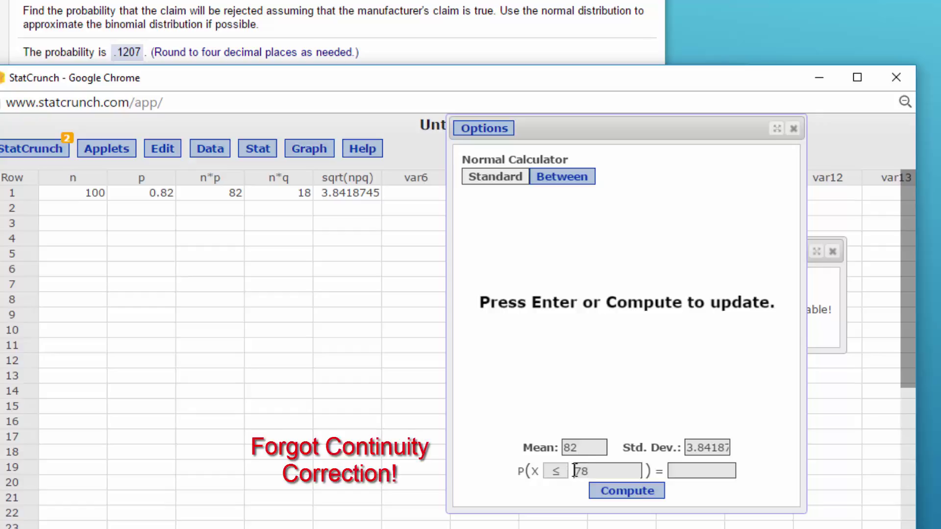
{"action": "left_click", "coordinate": [641, 492]}
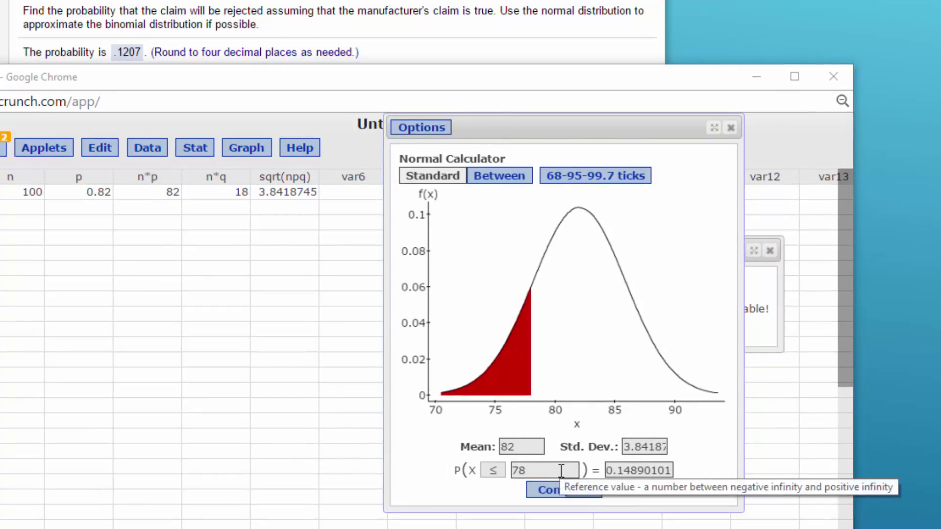
- Recompute with the continuity-corrected value 77.5, giving P(X ≤ 77.5) = 0.12073846
{"action": "left_click_drag", "start_coordinate": [567, 122], "coordinate": [532, 124]}
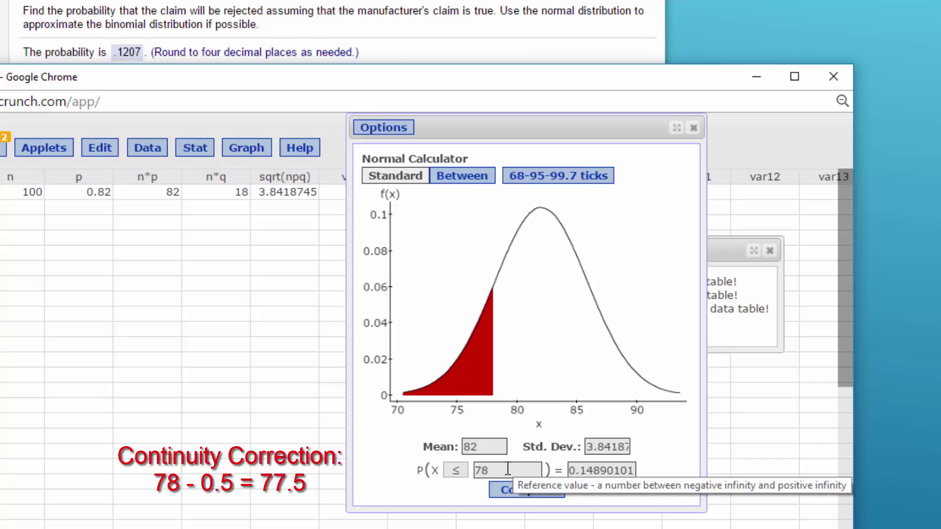
{"action": "left_click_drag", "start_coordinate": [502, 470], "coordinate": [465, 472]}
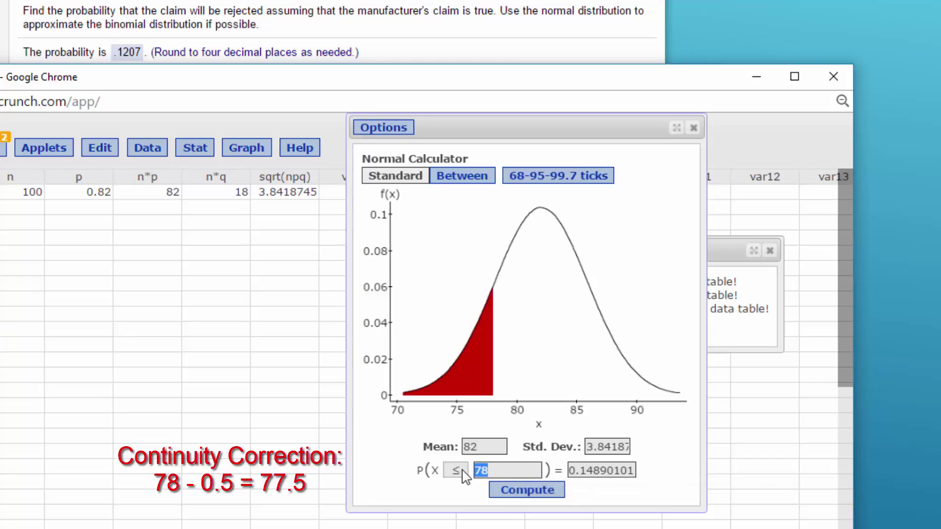
{"action": "type", "text": "77.5"}
{"action": "left_click", "coordinate": [512, 495]}
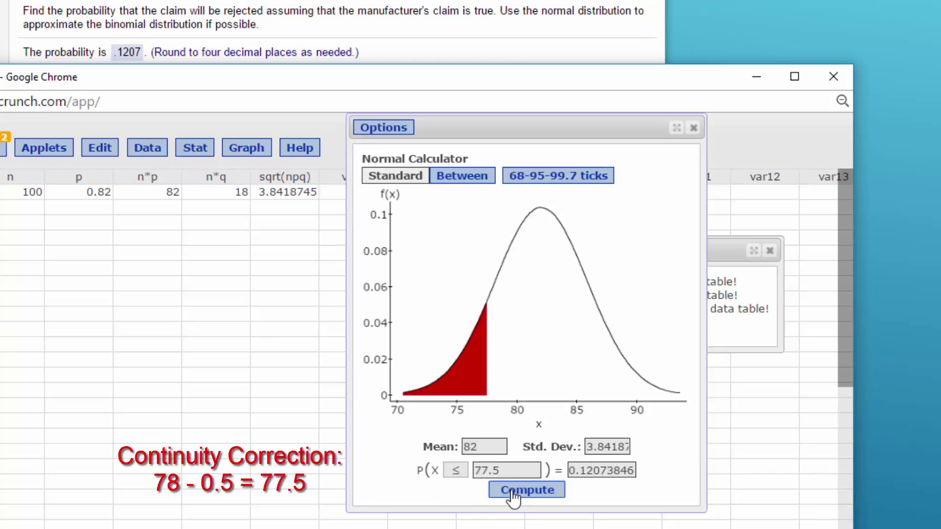